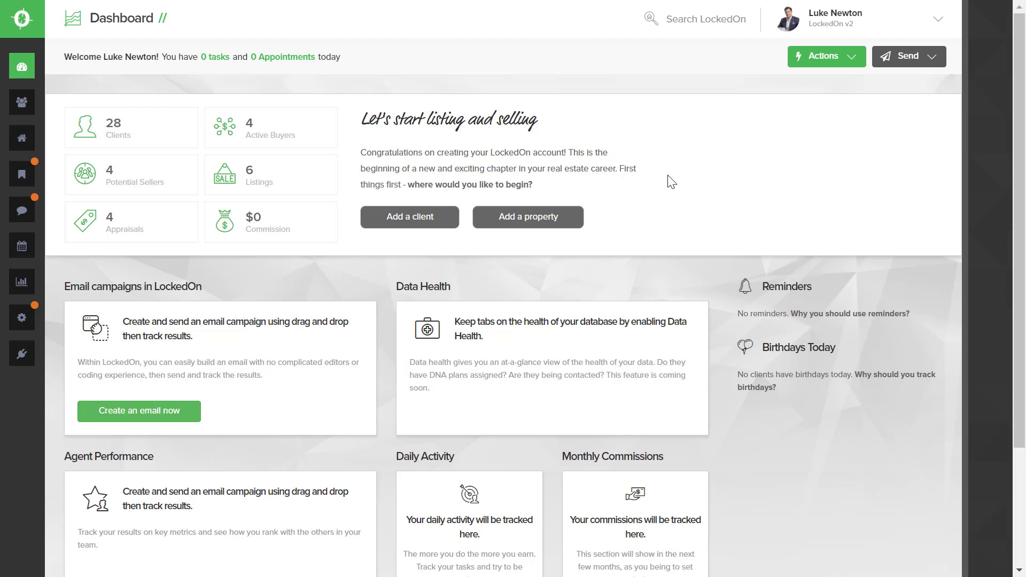
Step: Open the Theme tab for the Sydney Real Estate office through Agency Settings and Offices
click(810, 33)
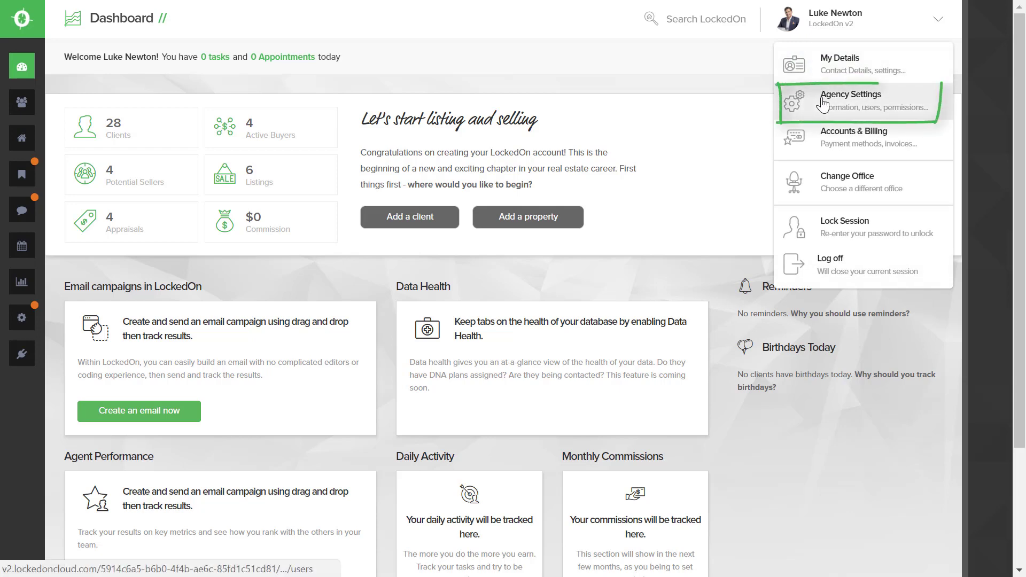
click(850, 101)
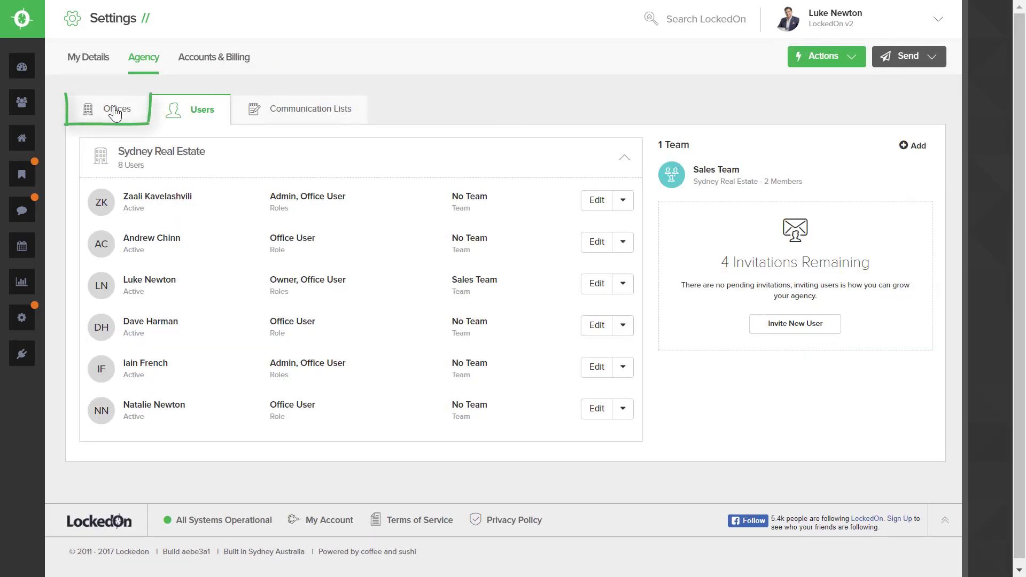
click(115, 111)
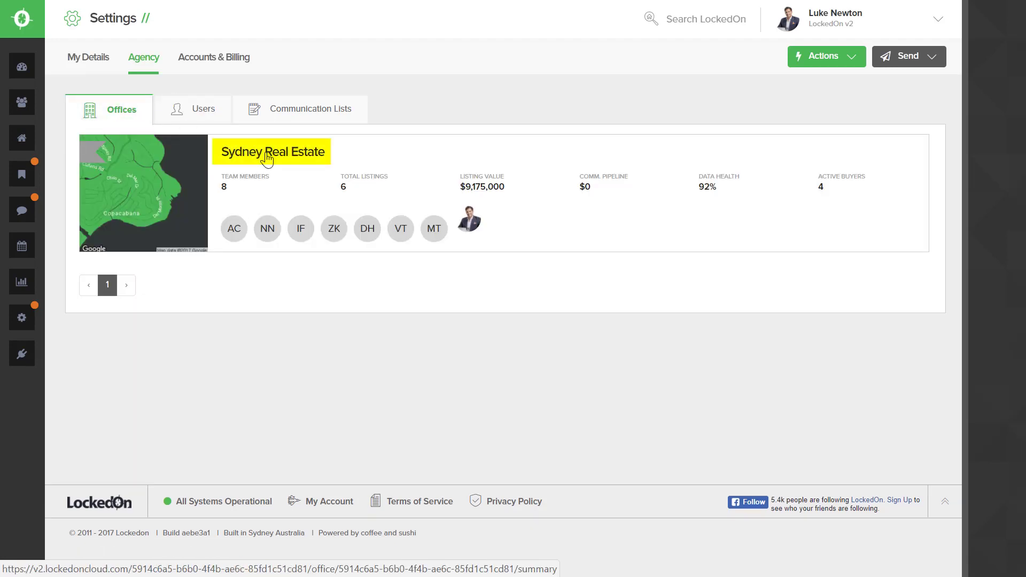
click(266, 155)
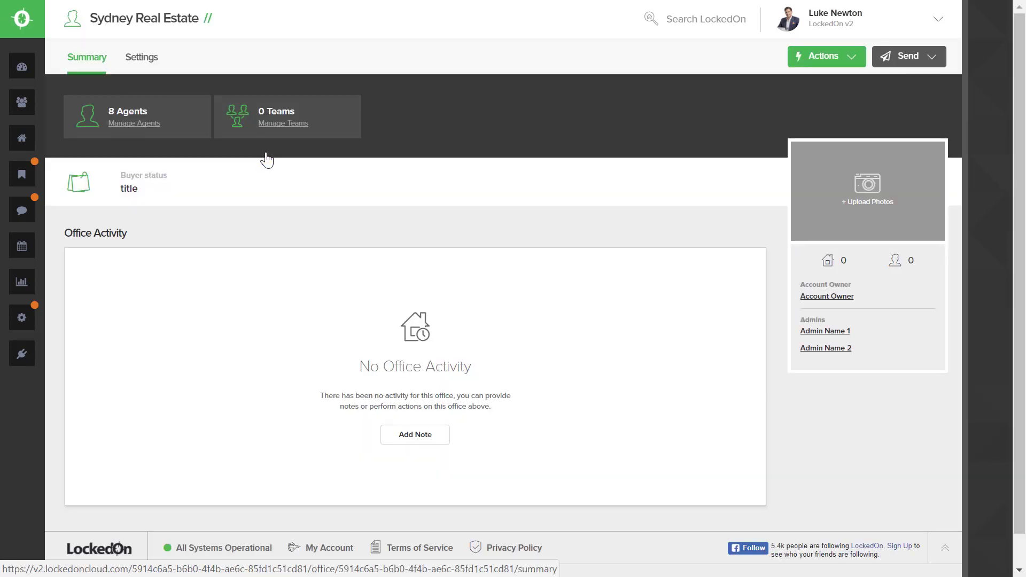
click(141, 59)
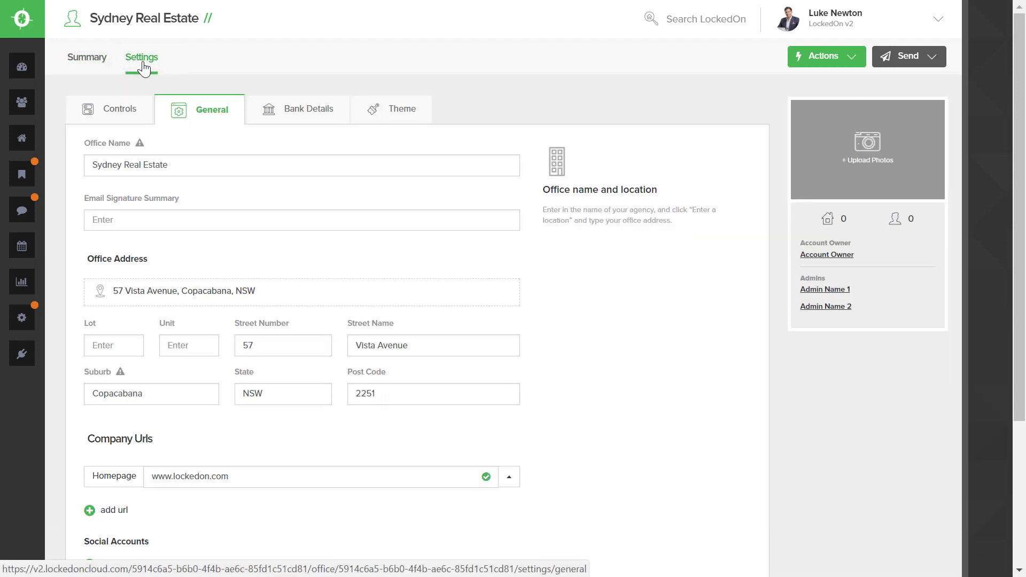
click(376, 111)
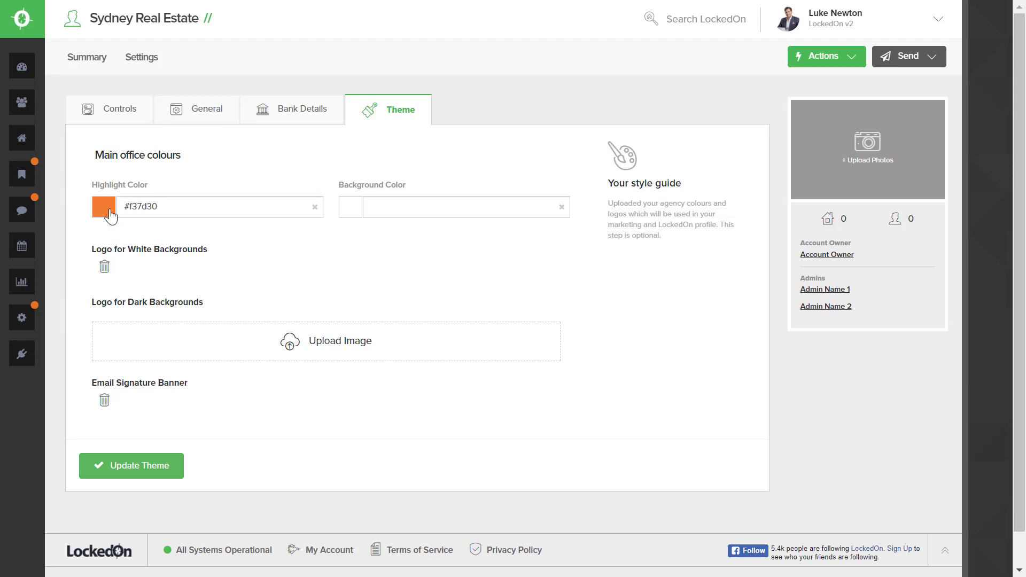
Step: Replace the orange #f37d30 highlight colour with green #4bb956, save the theme, and return to the dashboard
click(110, 216)
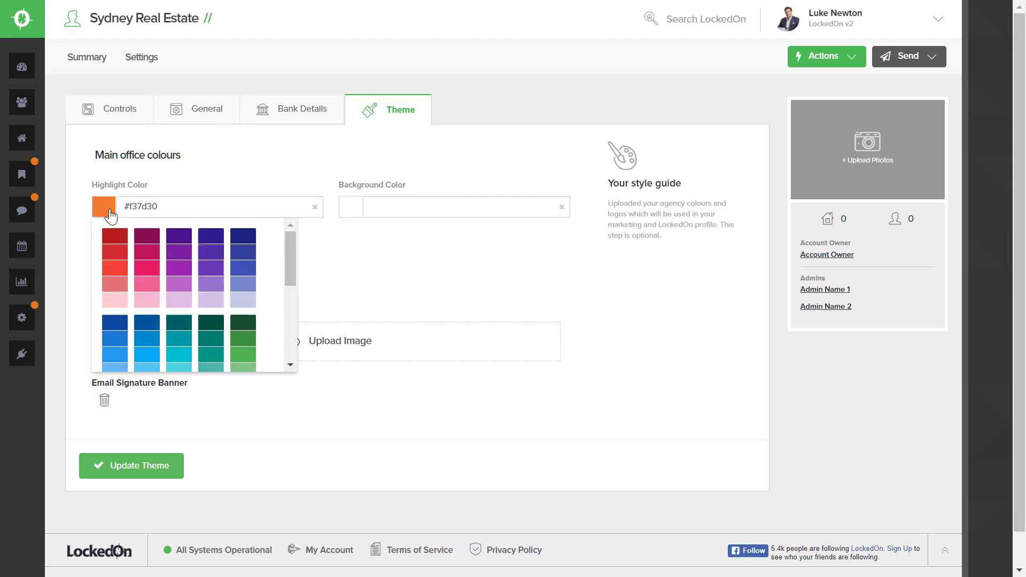
mouse_move(288, 242)
mouse_down()
mouse_move(283, 310)
mouse_move(289, 219)
mouse_up()
click(297, 171)
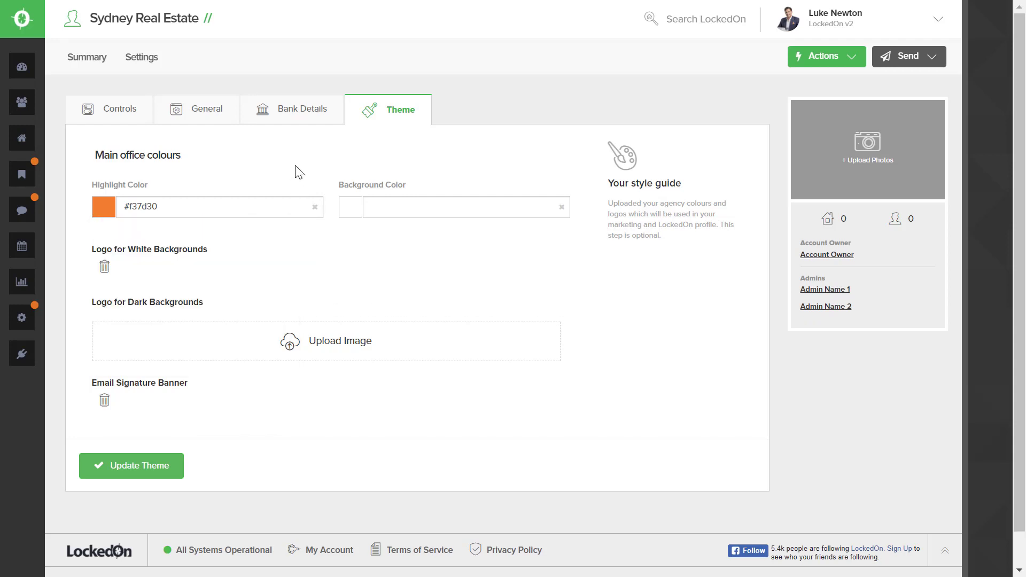
click(172, 207)
text(#4bb956)
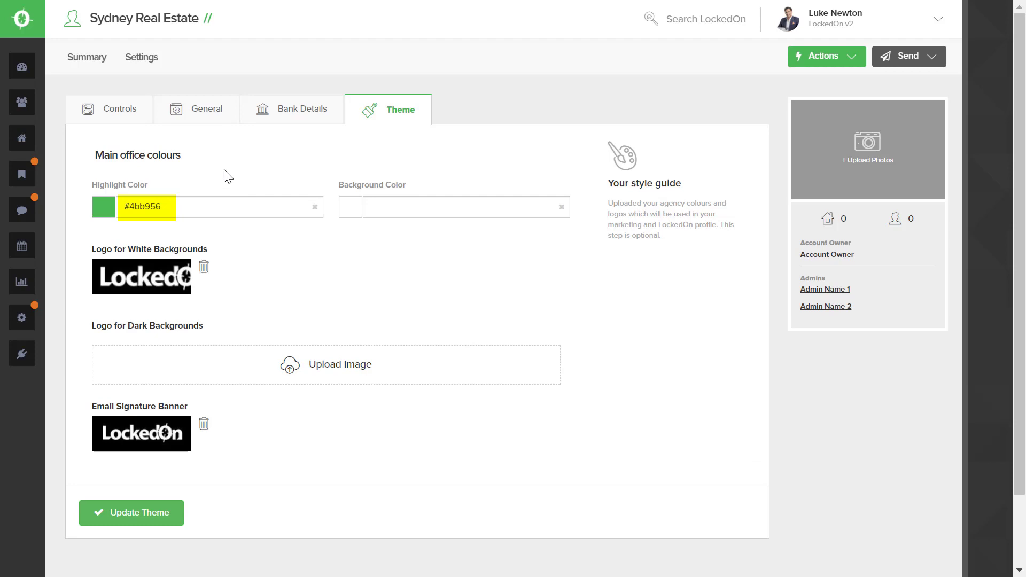
click(146, 513)
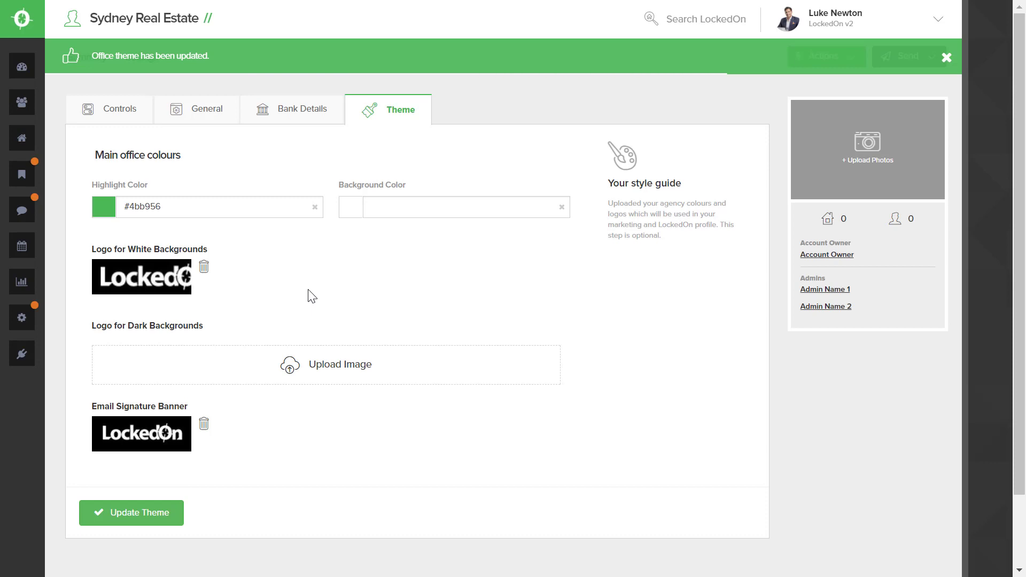
mouse_move(21, 192)
click(22, 67)
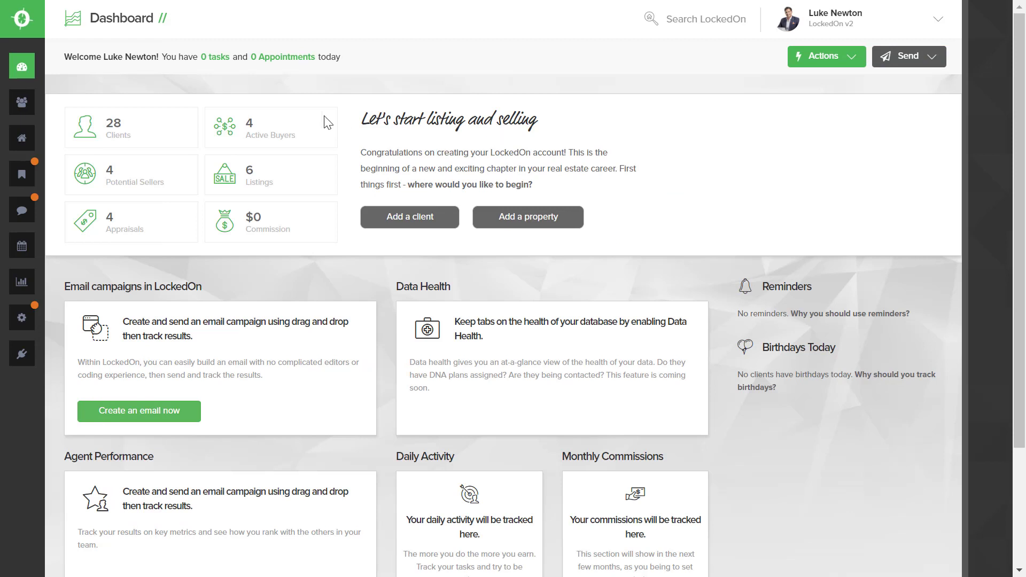
click(21, 139)
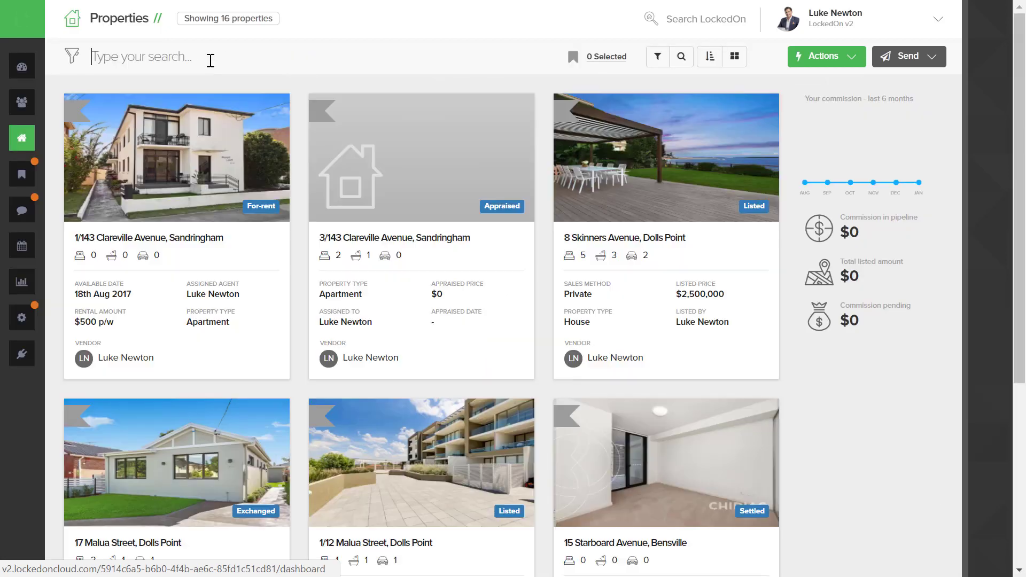
text(14 mal)
click(186, 140)
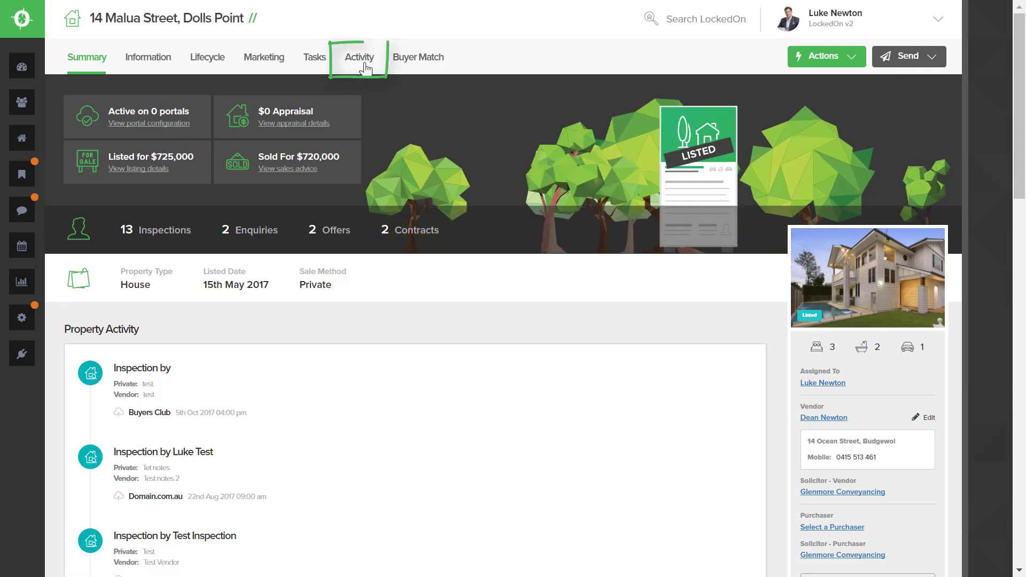
Step: Review the property's inspections, contracts and offers, ending on its empty vendor reports
click(357, 59)
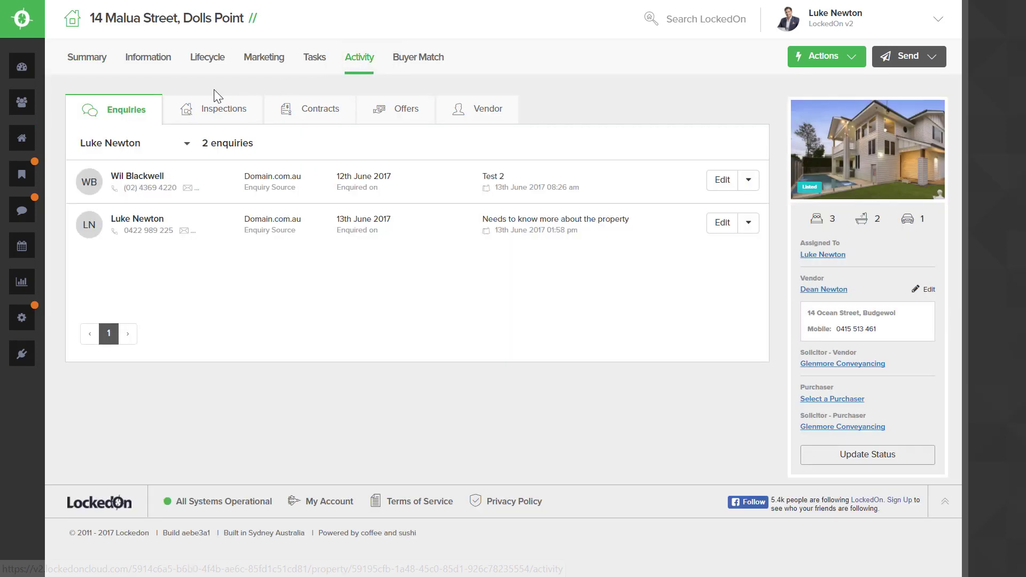
click(206, 106)
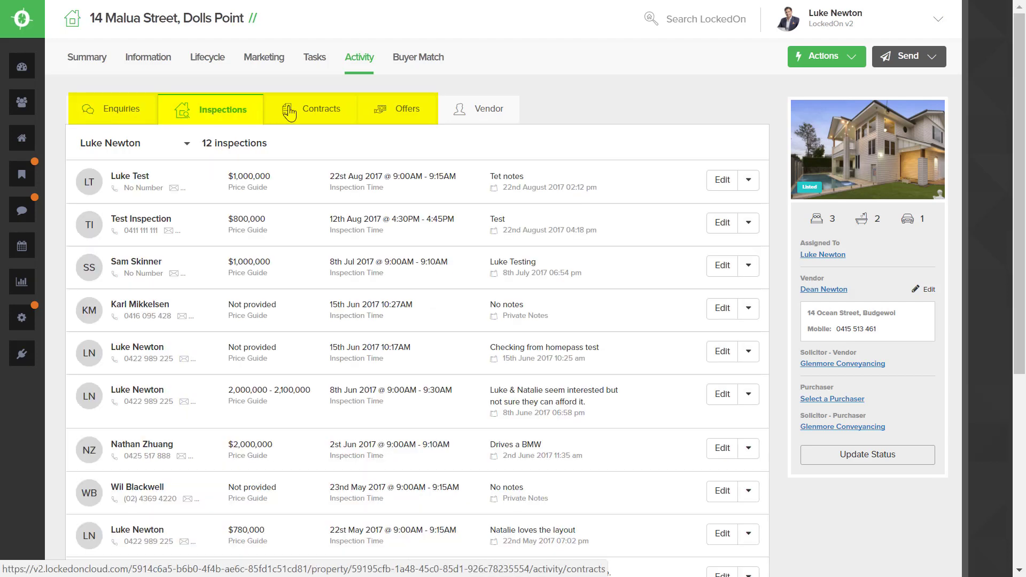
click(288, 112)
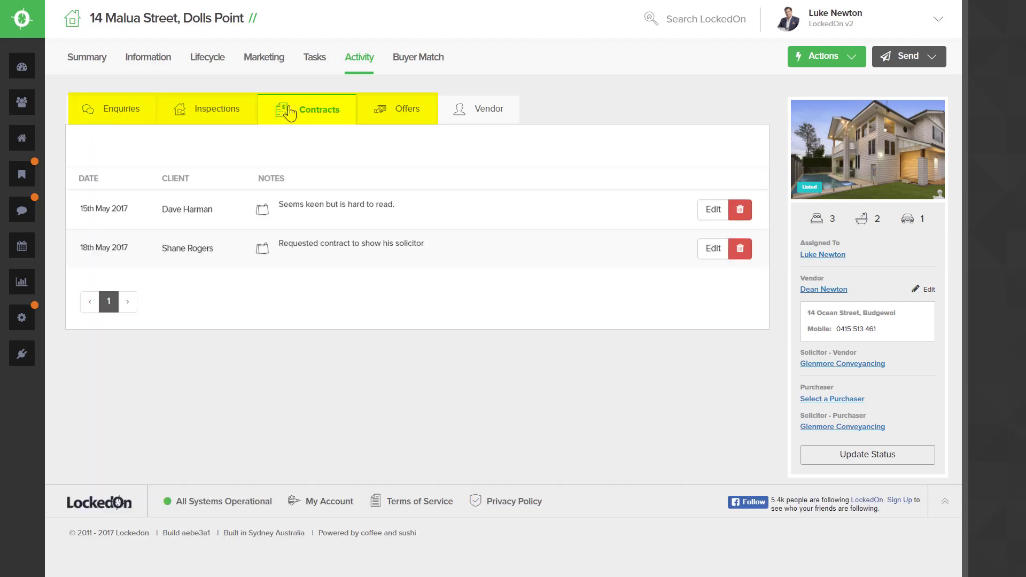
click(387, 110)
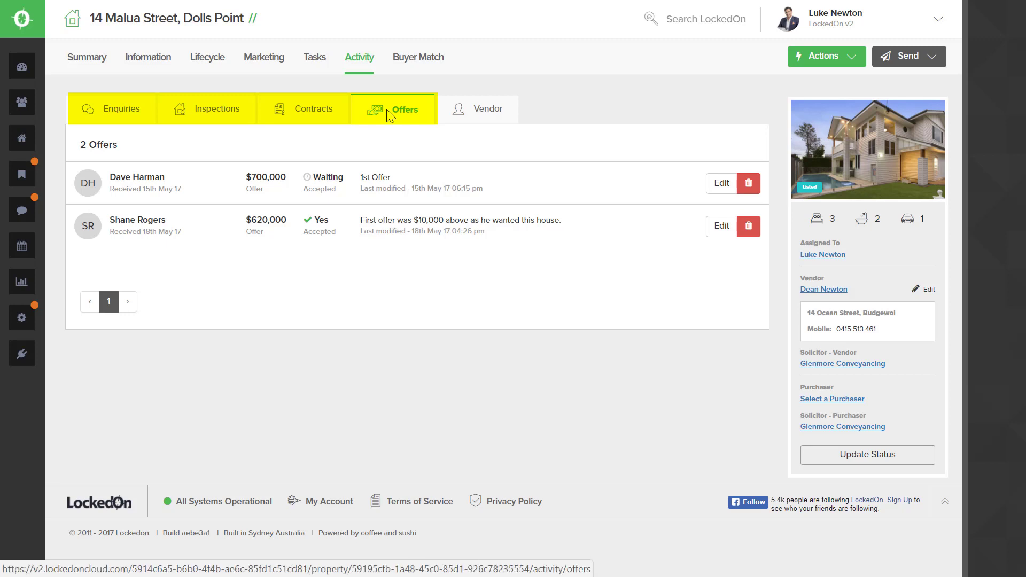
click(488, 112)
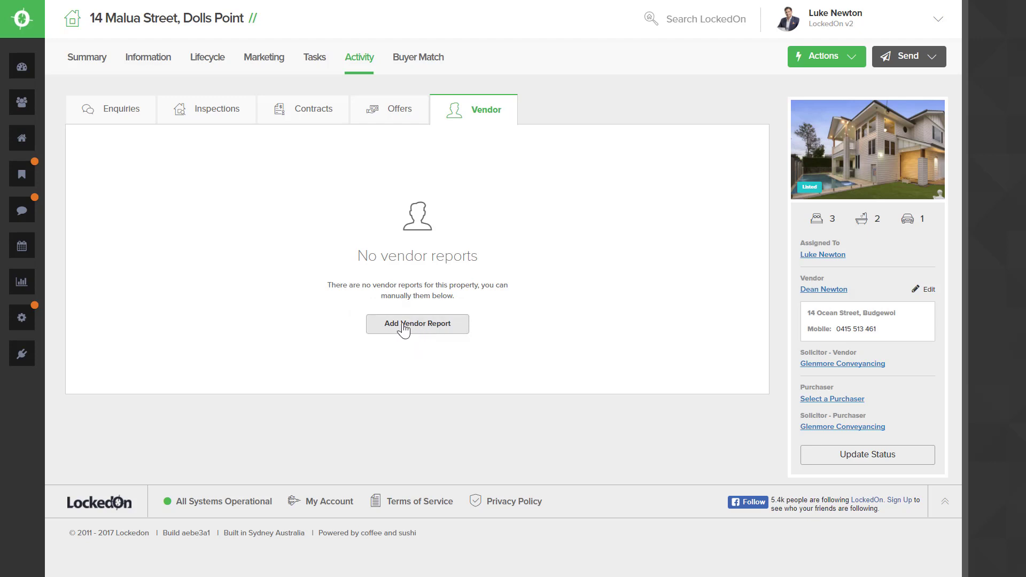
Step: Start a new vendor report dated 01/06/2017 to 11/10/2017
click(821, 57)
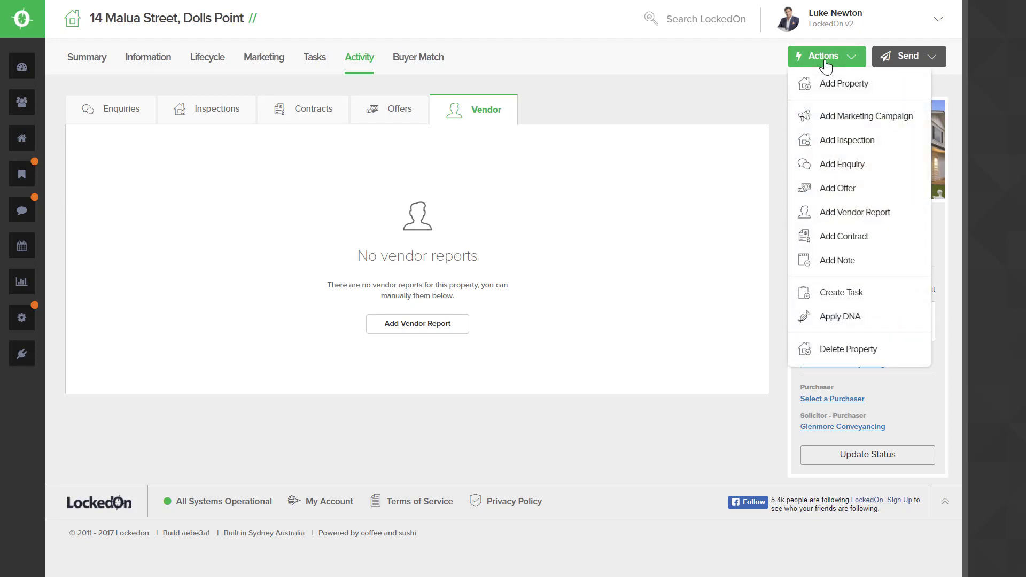
click(816, 214)
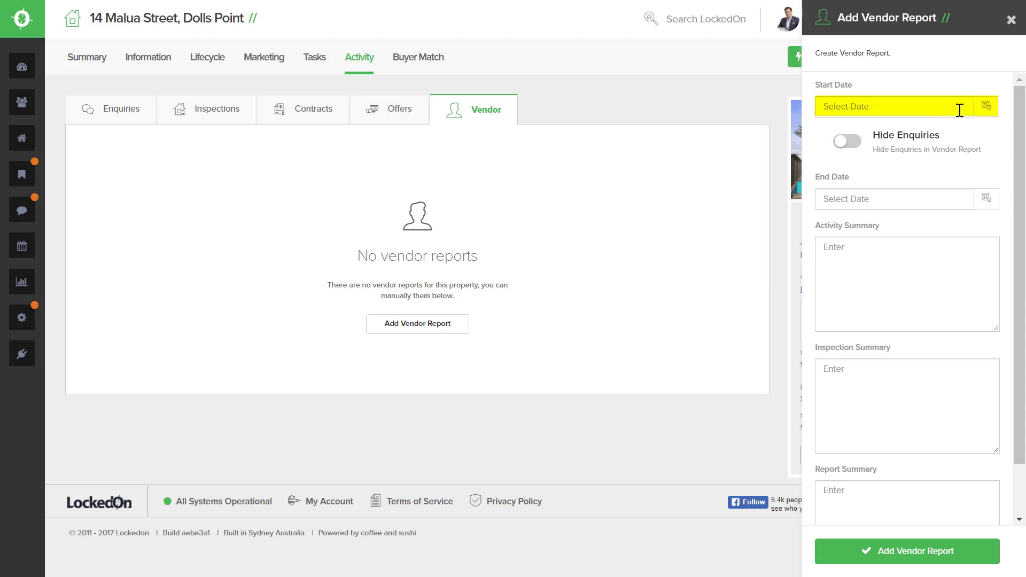
click(986, 106)
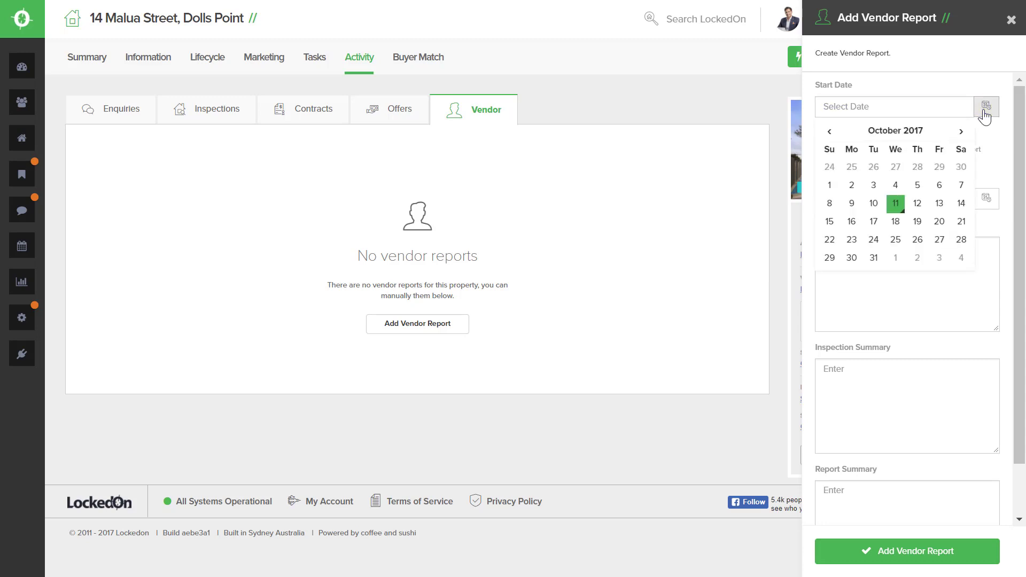
click(828, 134)
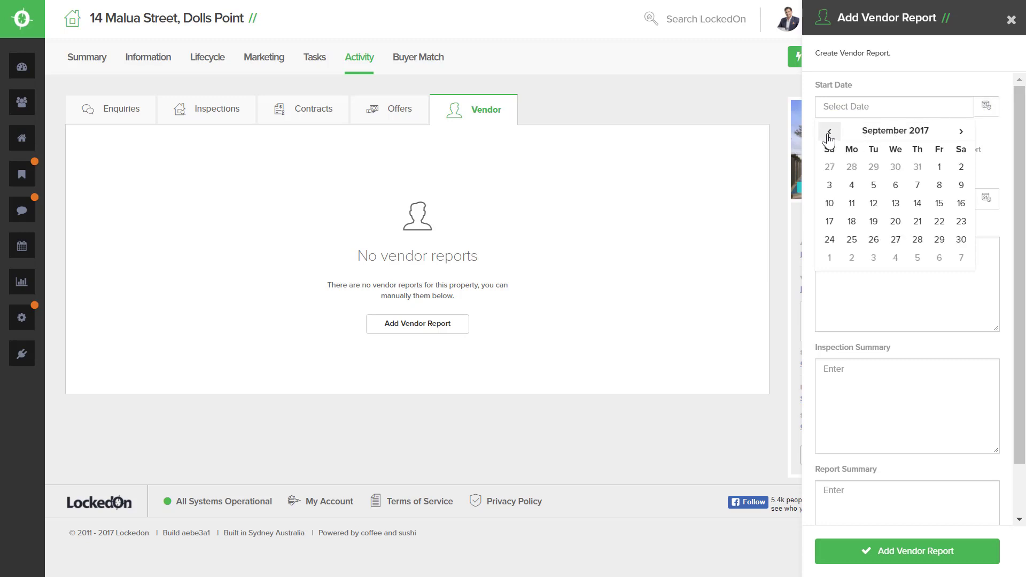
click(828, 134)
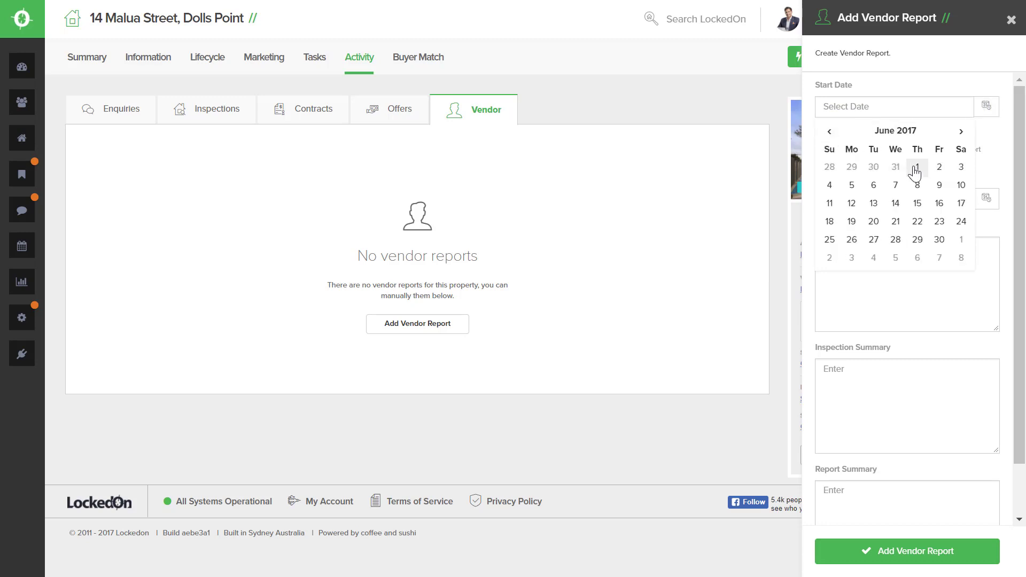
click(917, 167)
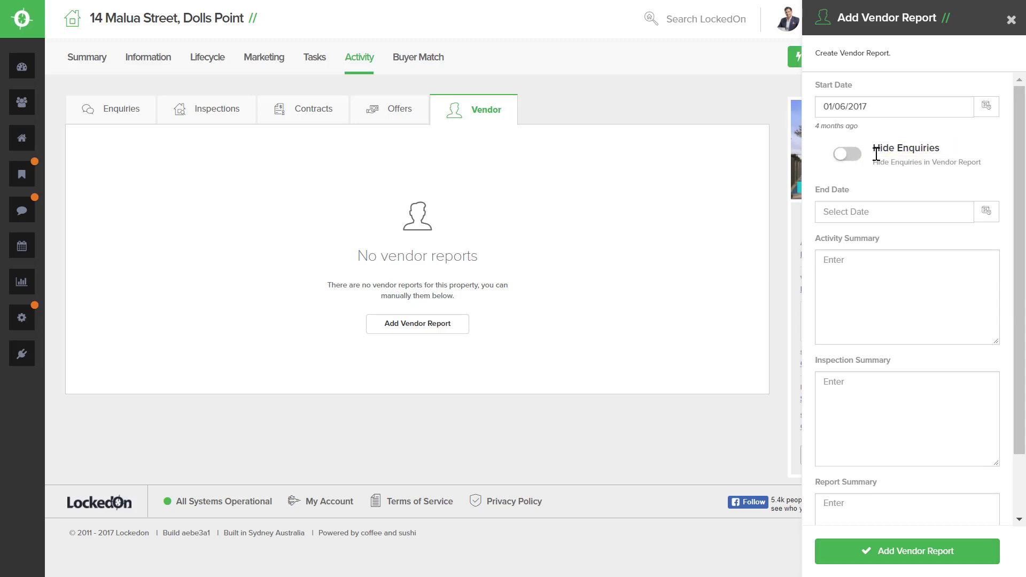
click(987, 210)
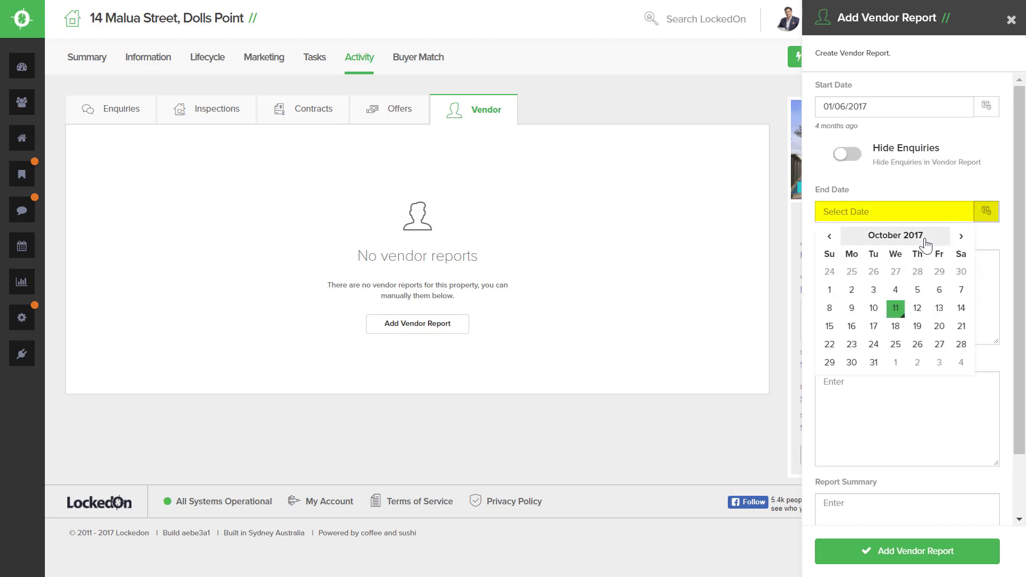
click(896, 310)
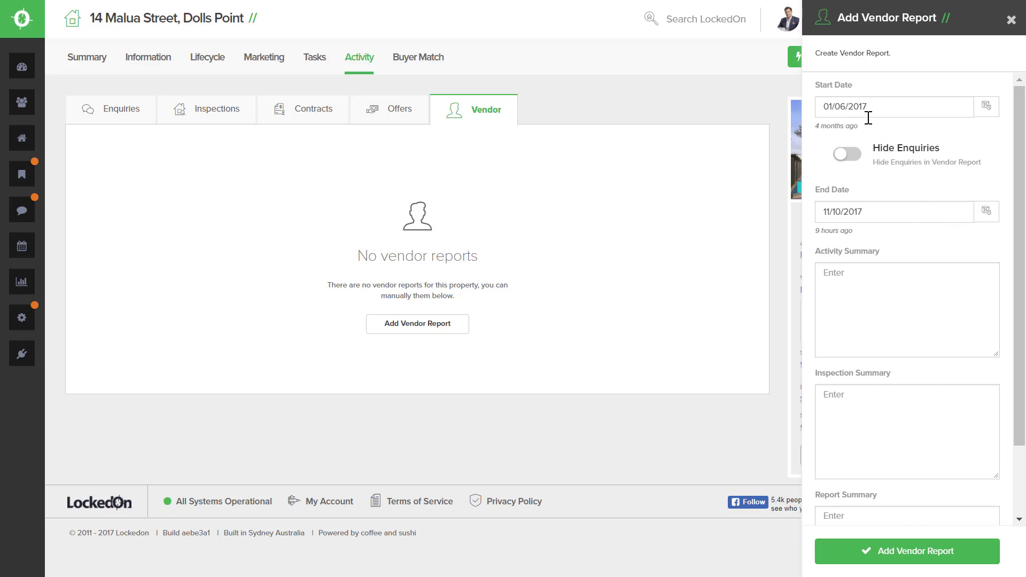
Step: Fill in the activity, inspection and report summaries, then add the vendor report
scroll(906, 203, down, 2)
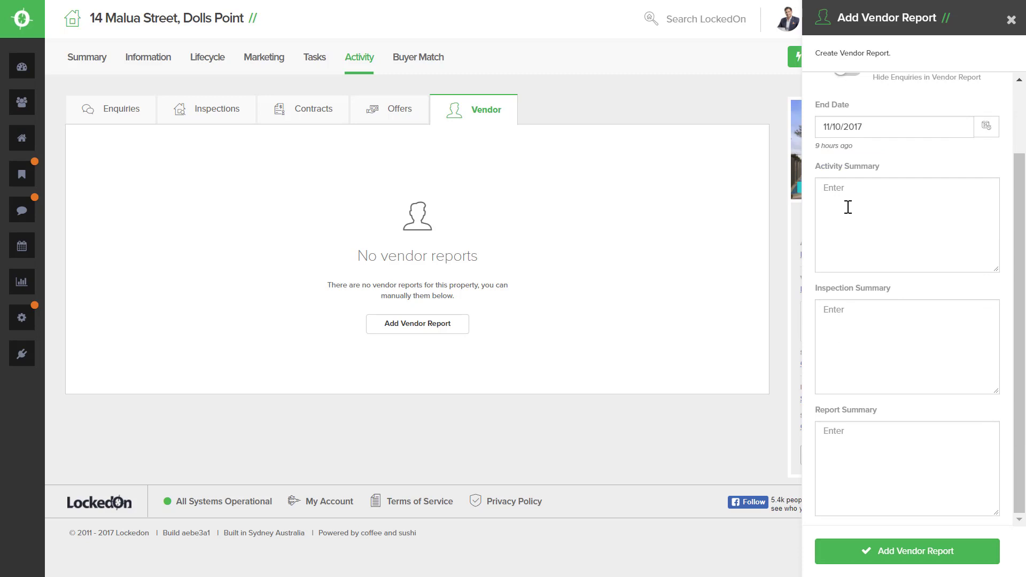
click(855, 330)
click(862, 426)
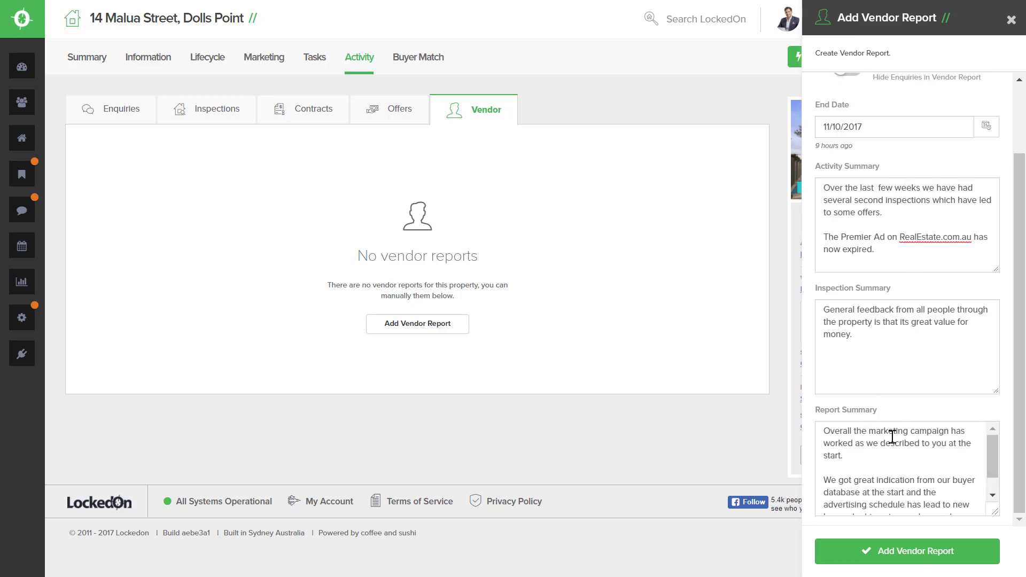
click(894, 555)
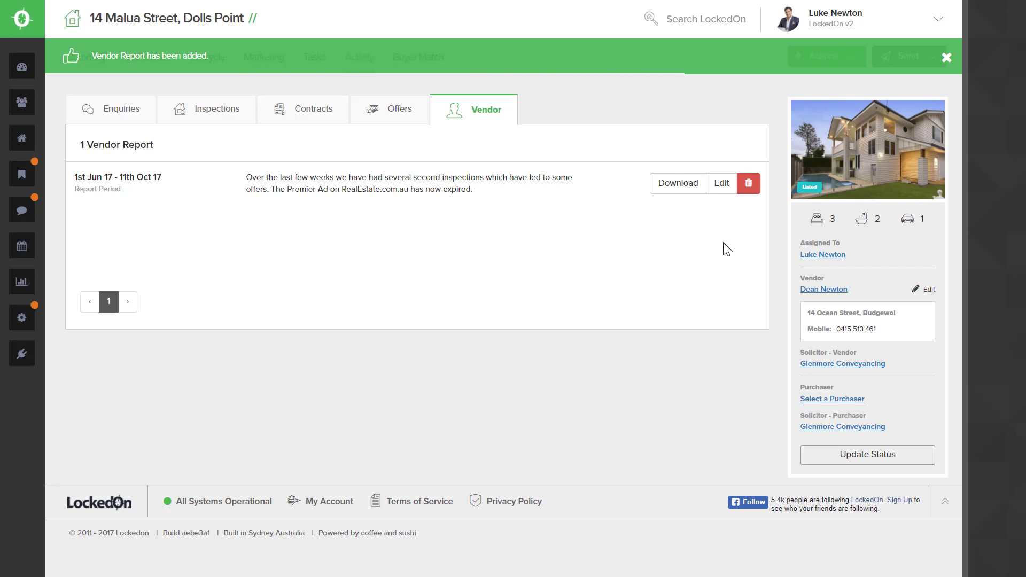
click(675, 192)
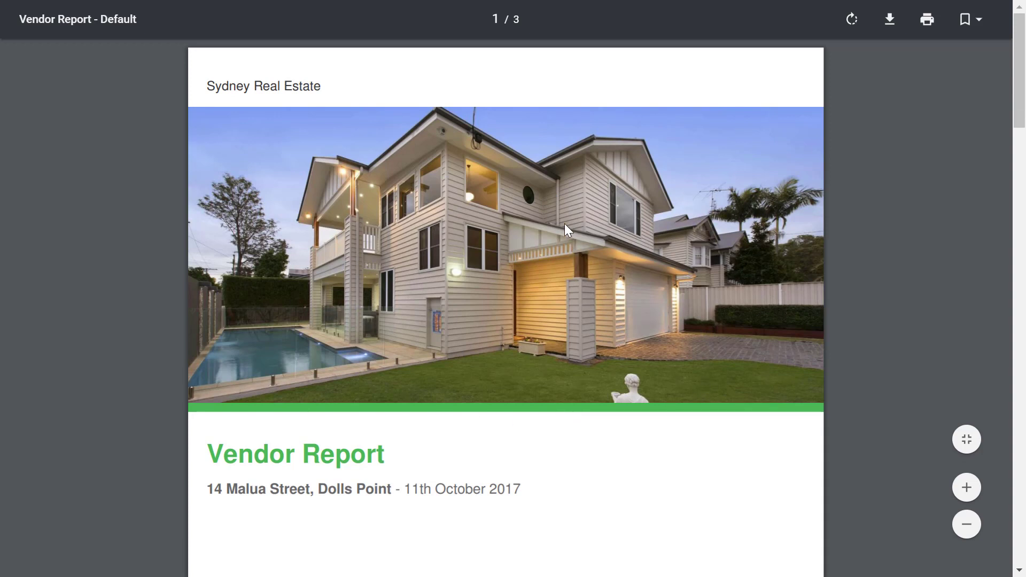
scroll(438, 242, down, 5)
scroll(438, 243, down, 1)
scroll(439, 243, down, 2)
scroll(439, 243, down, 2)
scroll(439, 243, down, 3)
scroll(438, 243, down, 2)
scroll(439, 243, down, 3)
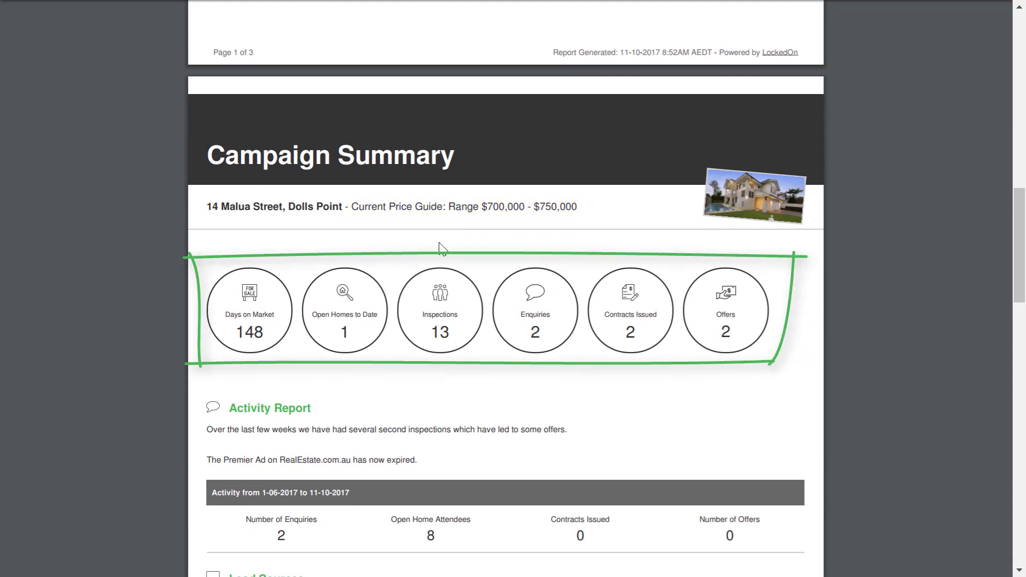
scroll(441, 249, down, 3)
drag(422, 303, 197, 279)
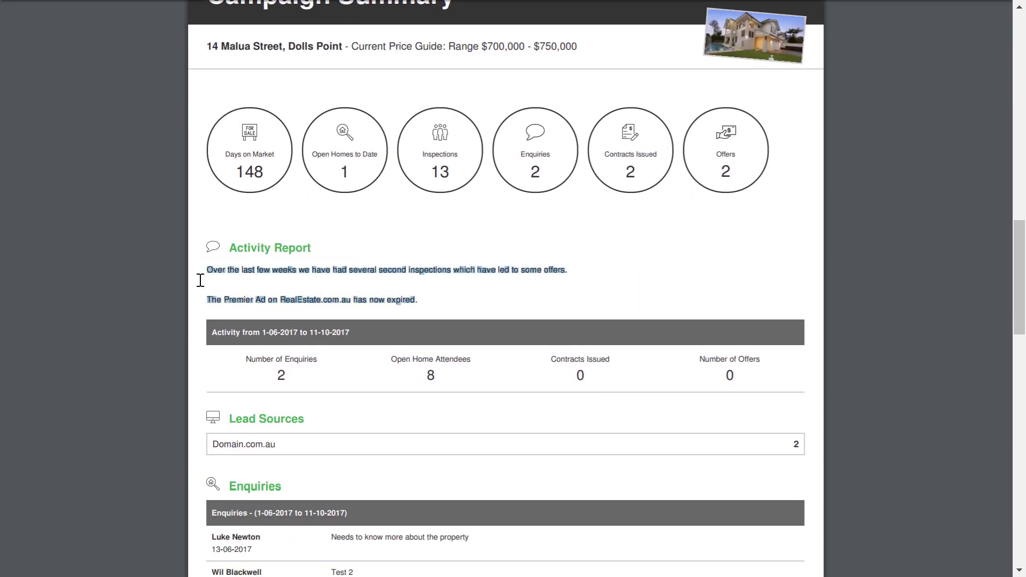
click(336, 256)
scroll(342, 256, down, 3)
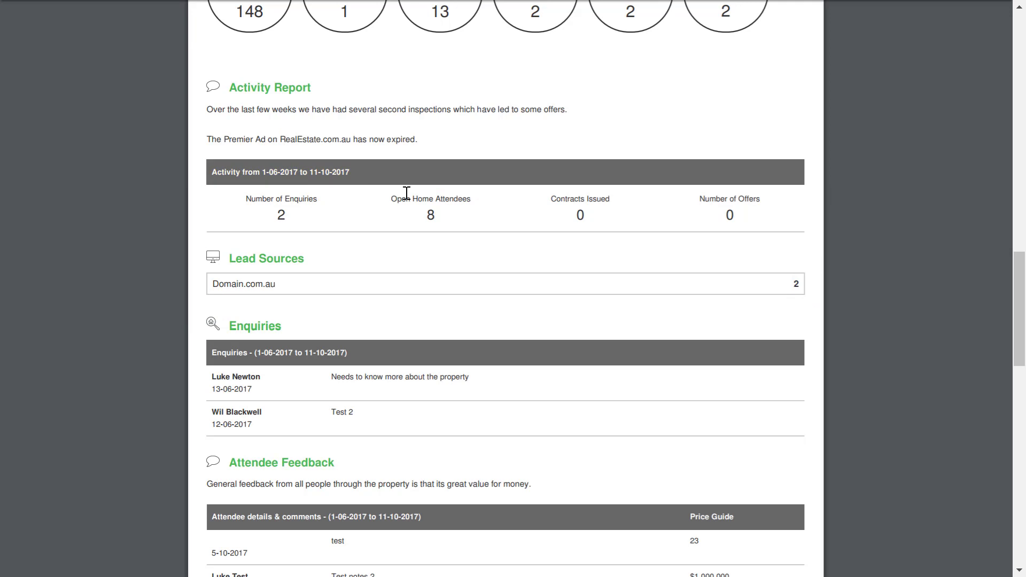
scroll(406, 193, down, 3)
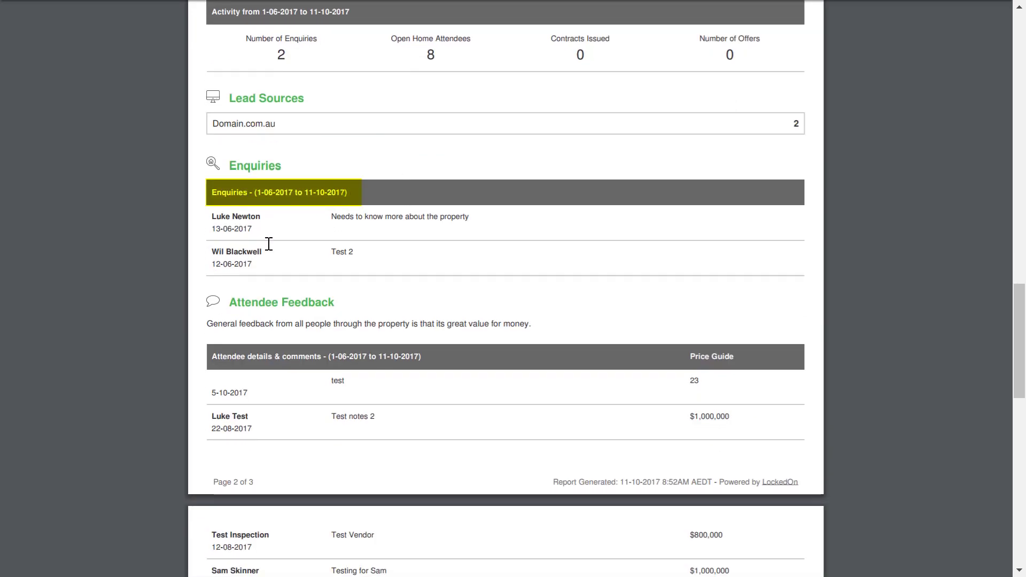
scroll(268, 243, down, 3)
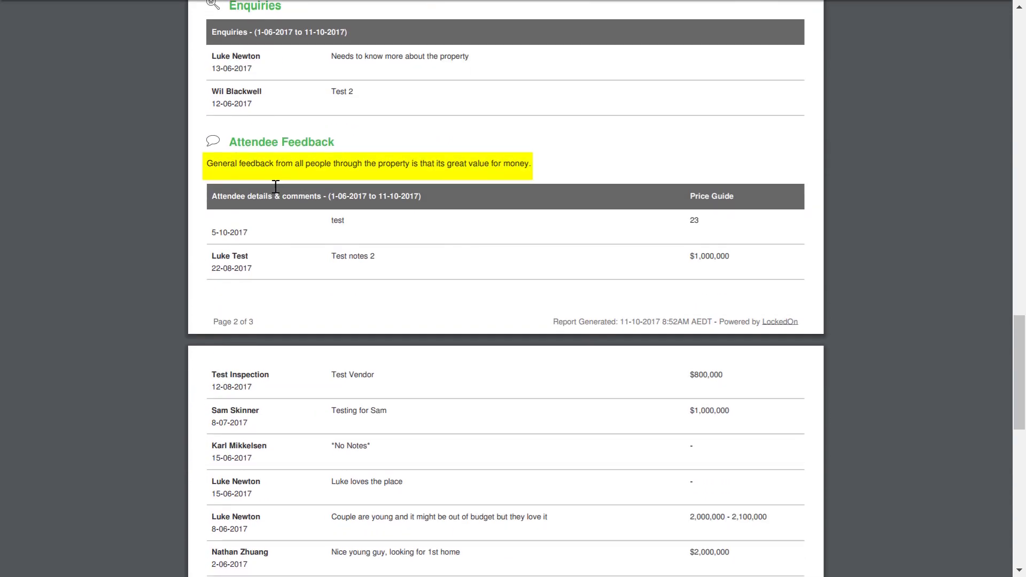
scroll(348, 211, down, 2)
scroll(349, 211, down, 2)
scroll(349, 211, down, 3)
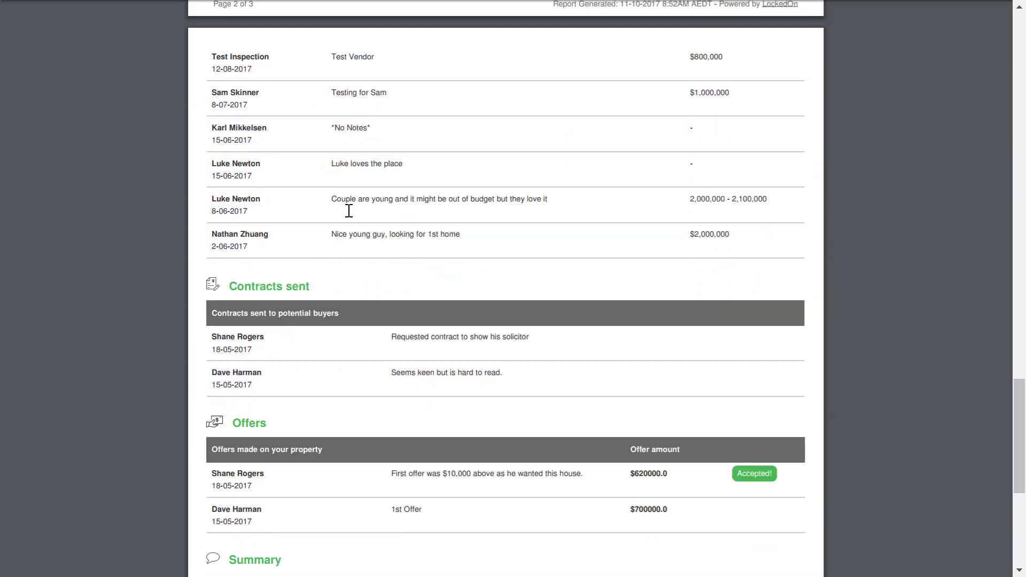
scroll(349, 211, down, 2)
scroll(348, 212, down, 1)
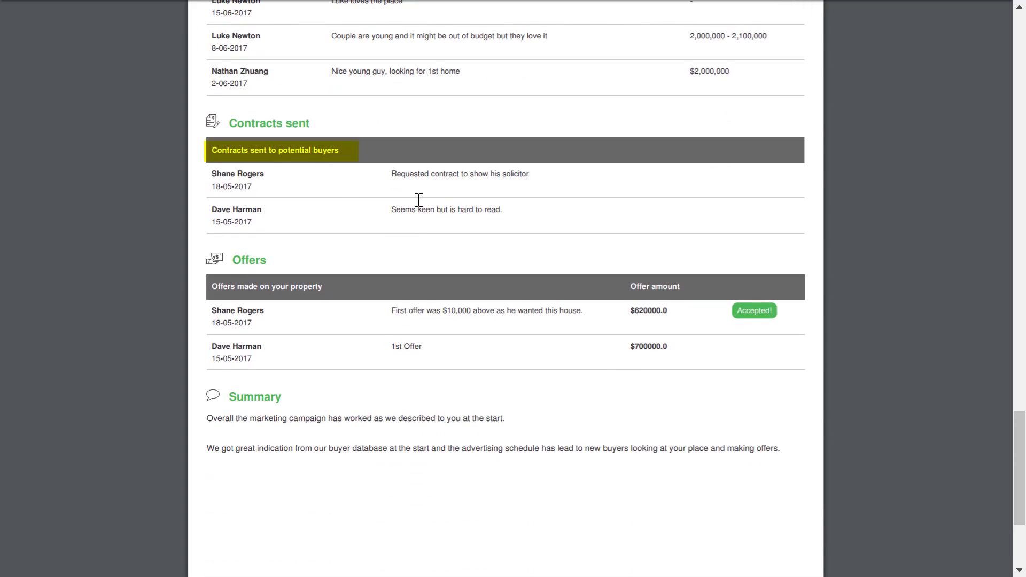
scroll(377, 231, down, 2)
scroll(394, 241, down, 2)
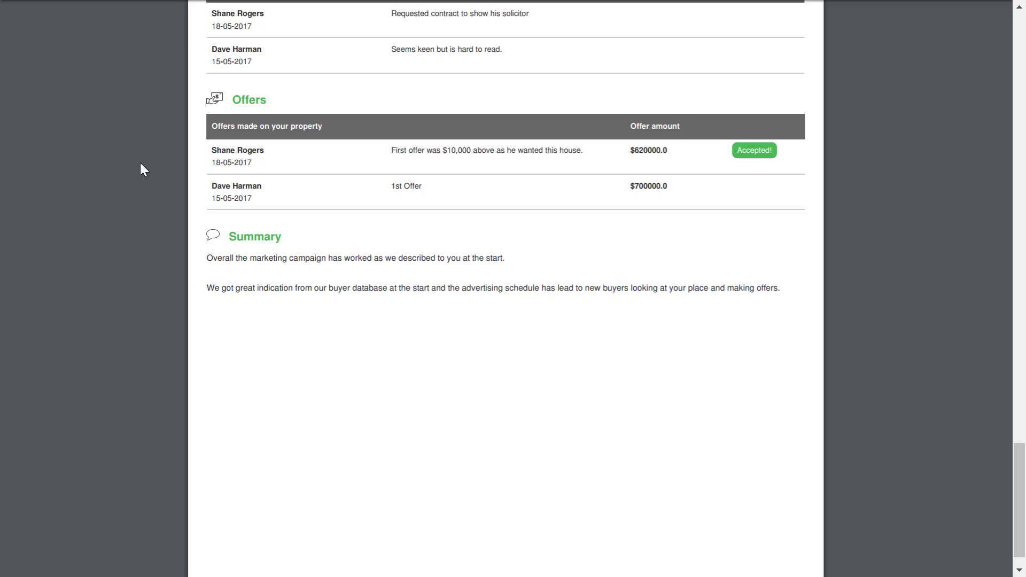
scroll(152, 123, up, 4)
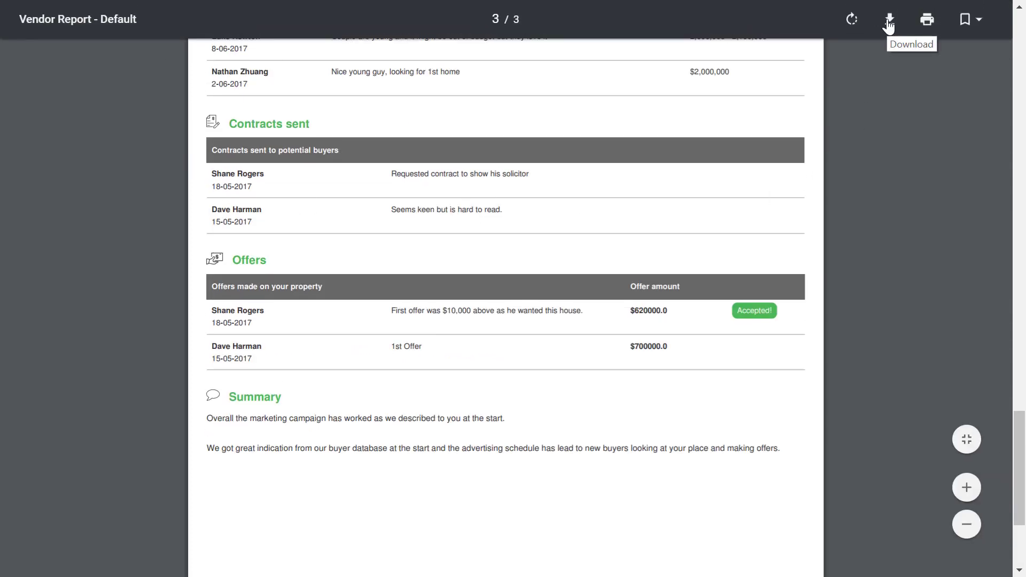
scroll(871, 158, up, 5)
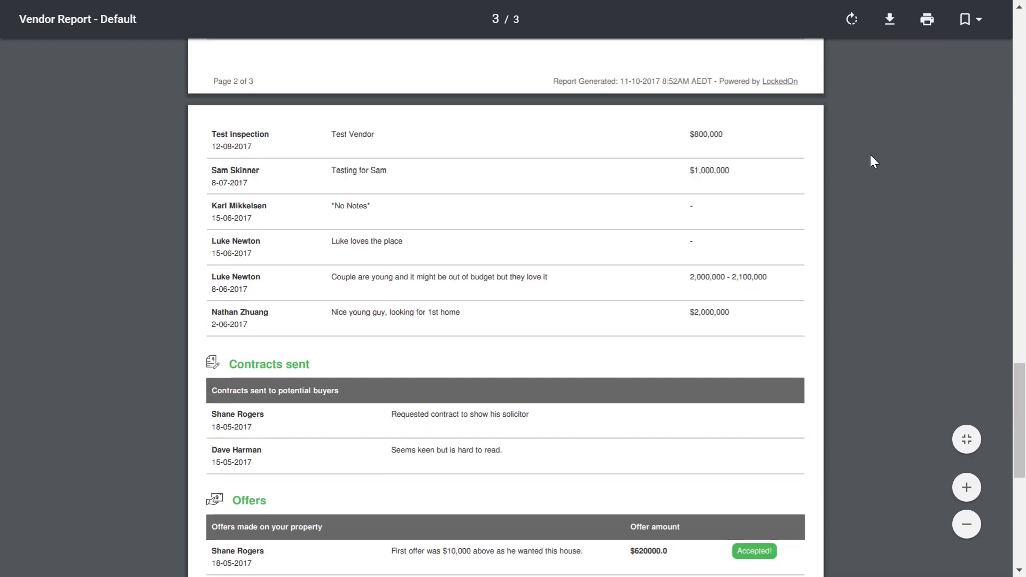
scroll(872, 160, up, 5)
scroll(870, 156, up, 5)
scroll(870, 155, up, 10)
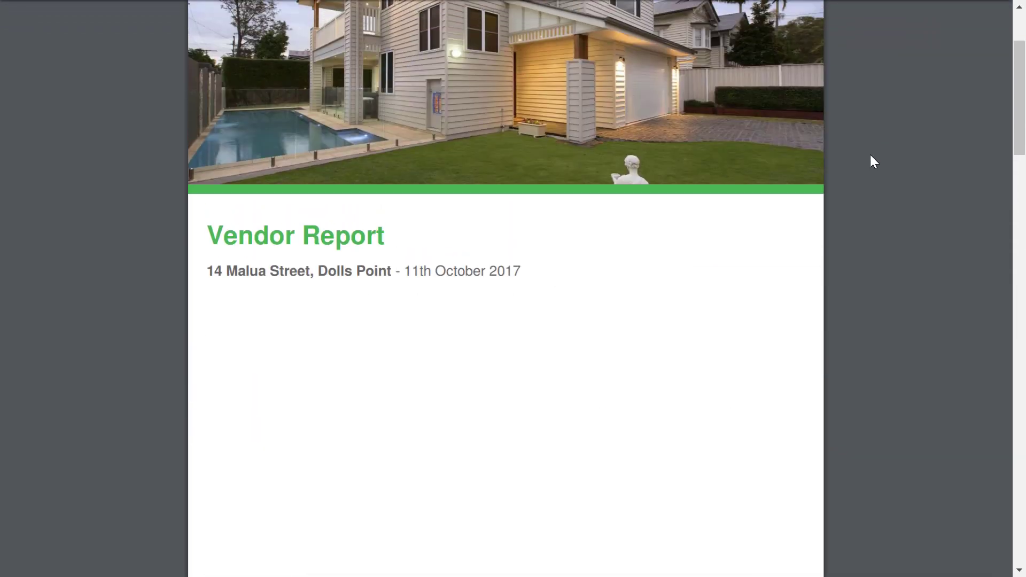